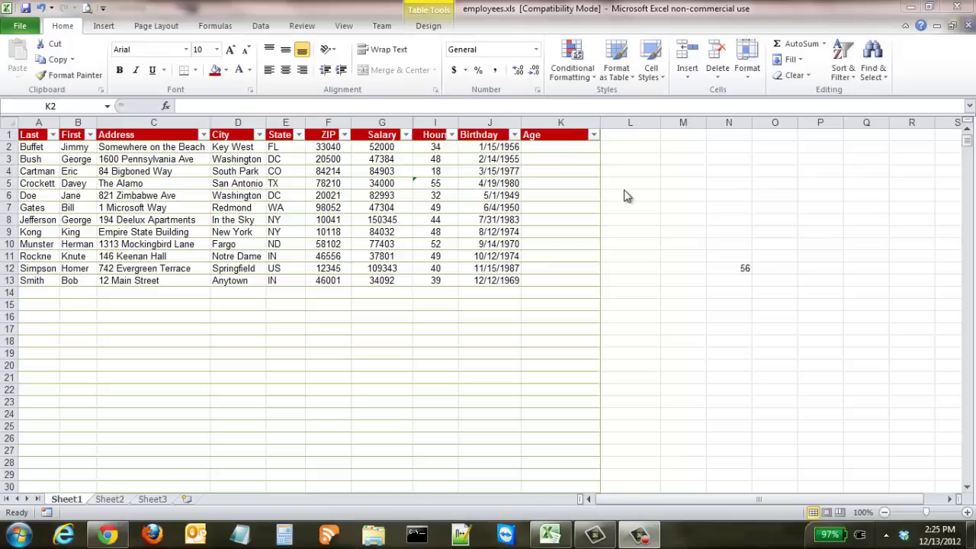
Step: In K2, begin the age formula =int(TODAY()-J2, referencing the first employee's birthday in J2
left_click(573, 150)
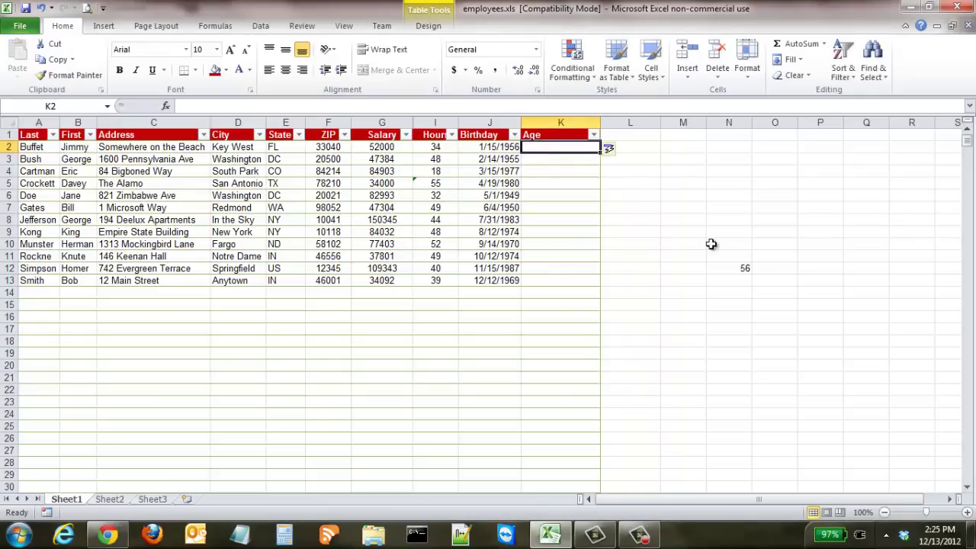
type("=")
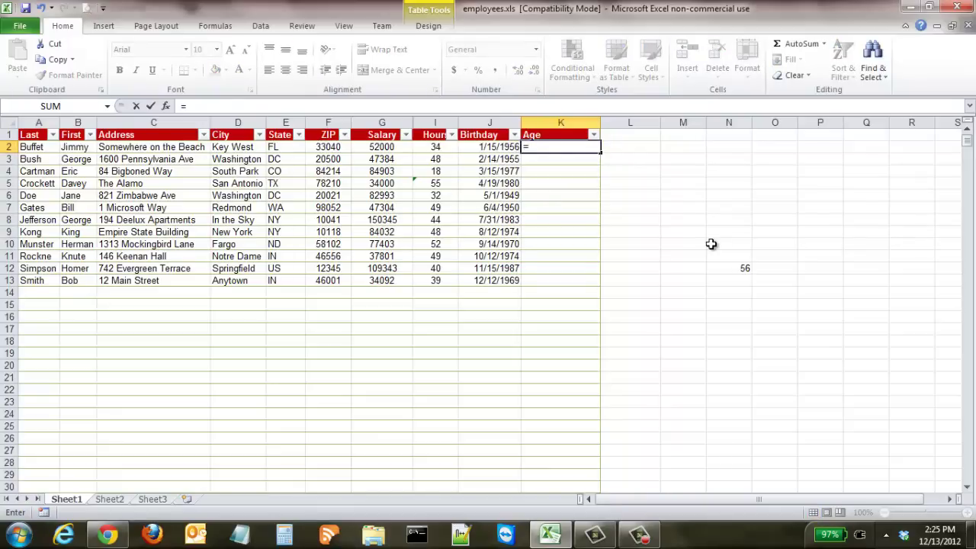
type("int")
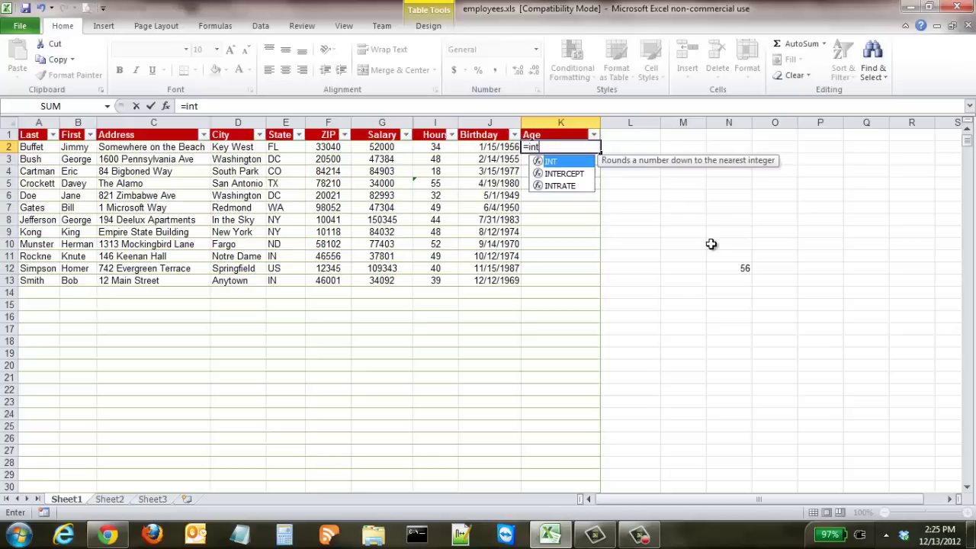
type("(")
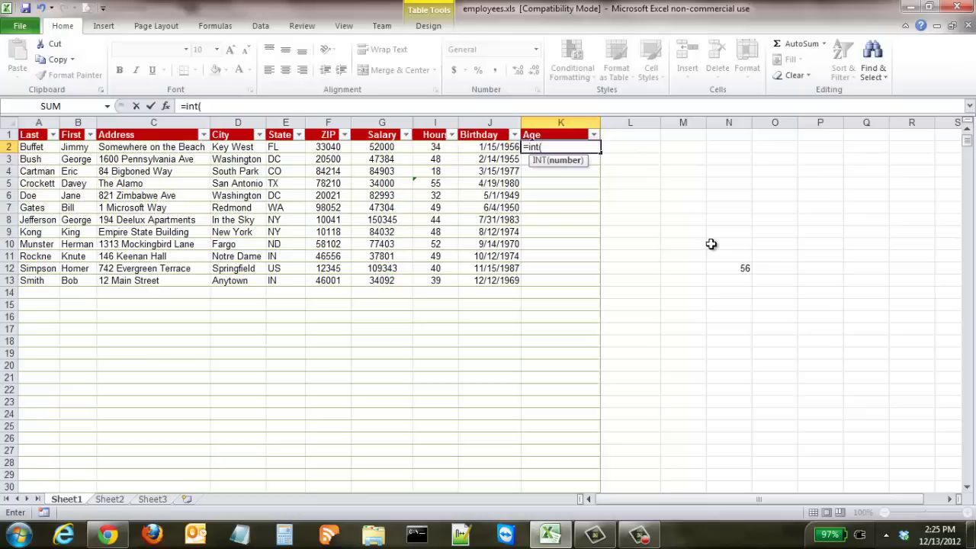
type("TODAY")
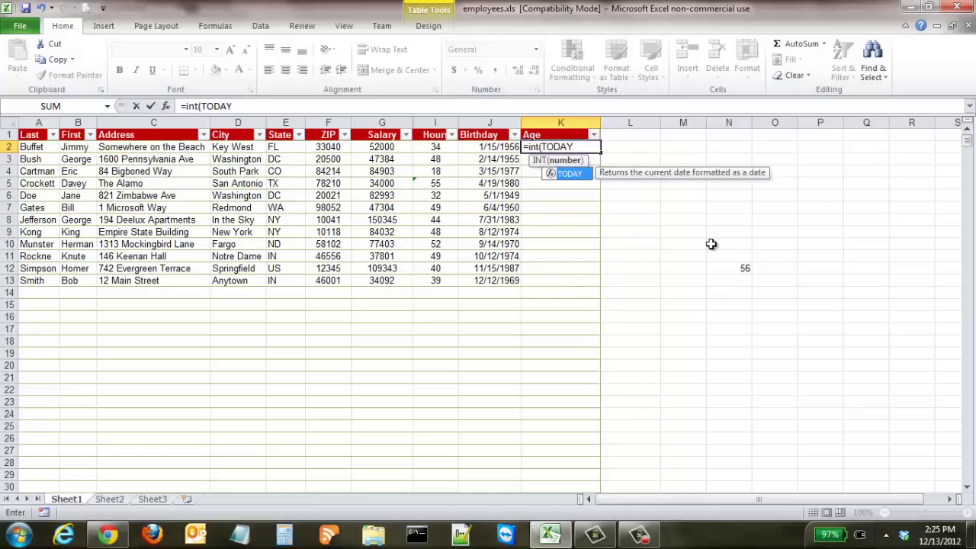
type("-")
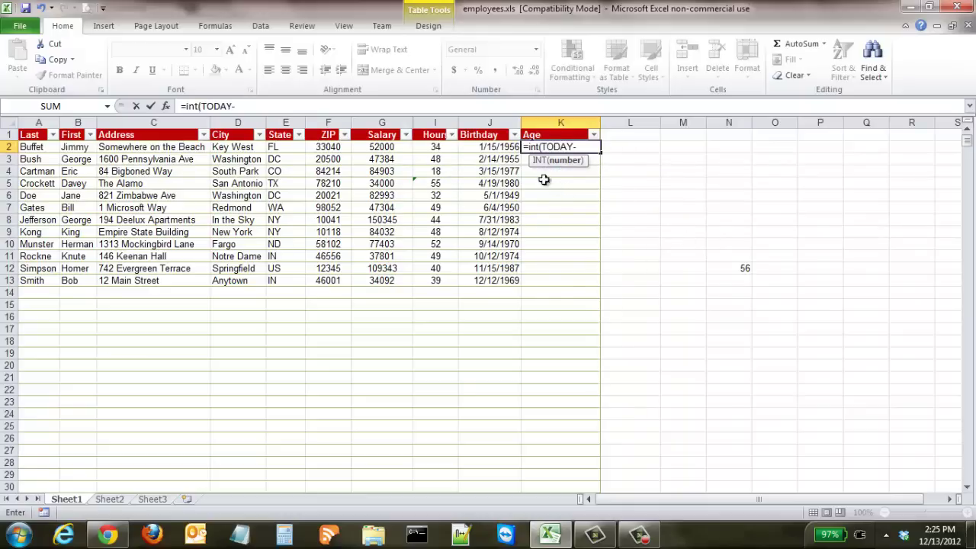
left_click(494, 147)
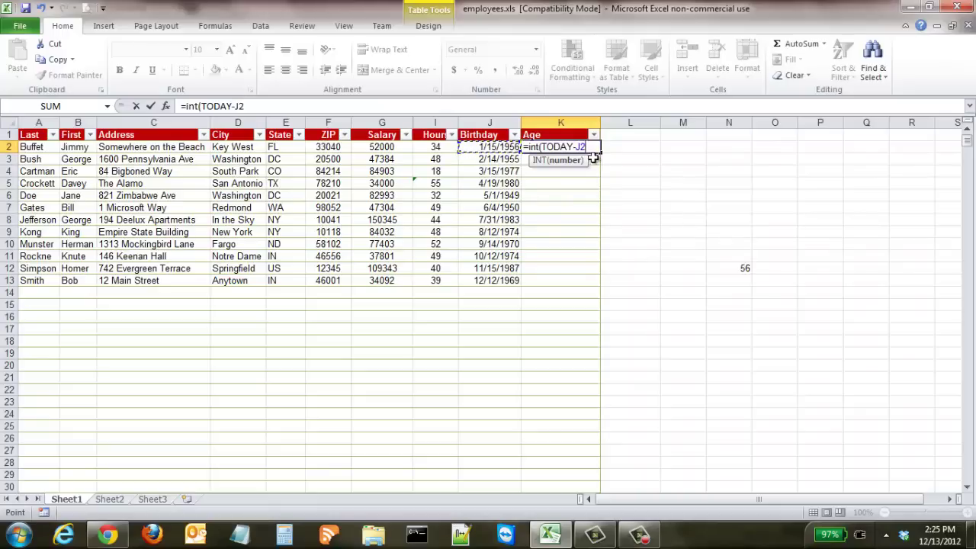
key("F2")
key("Left")
key("Left")
key("Left")
type("()-J2")
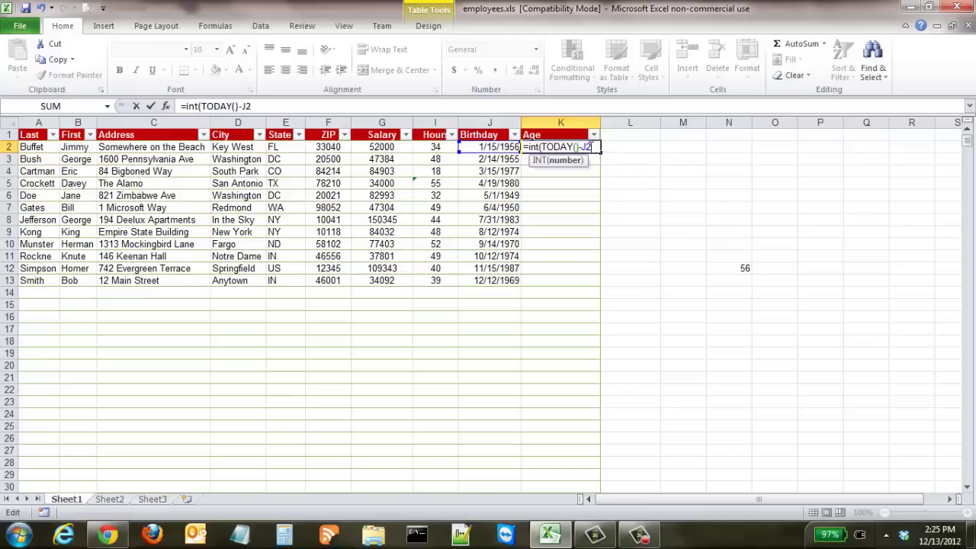
type("/365.25")
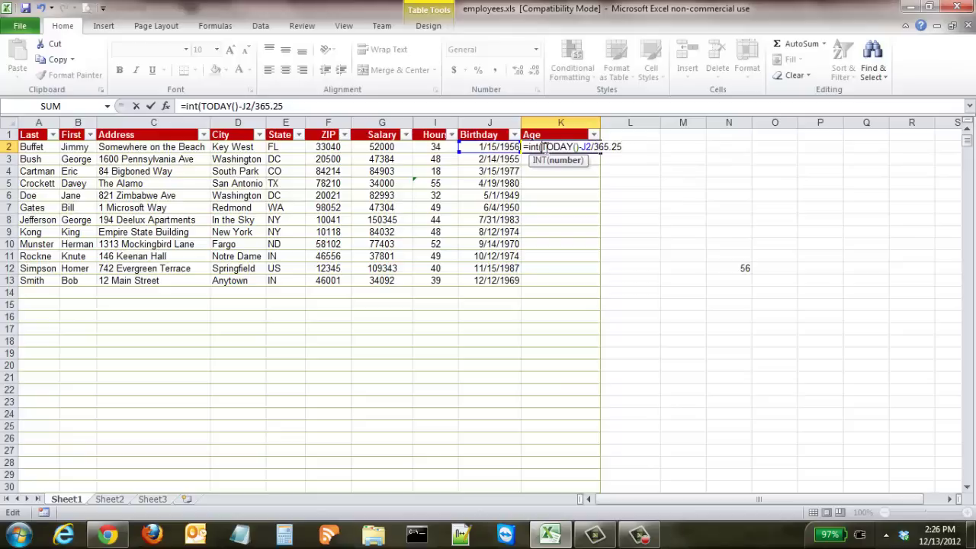
Step: Add the missing parentheses so K2 reads =int((TODAY()-J2)/365.25)
type("(")
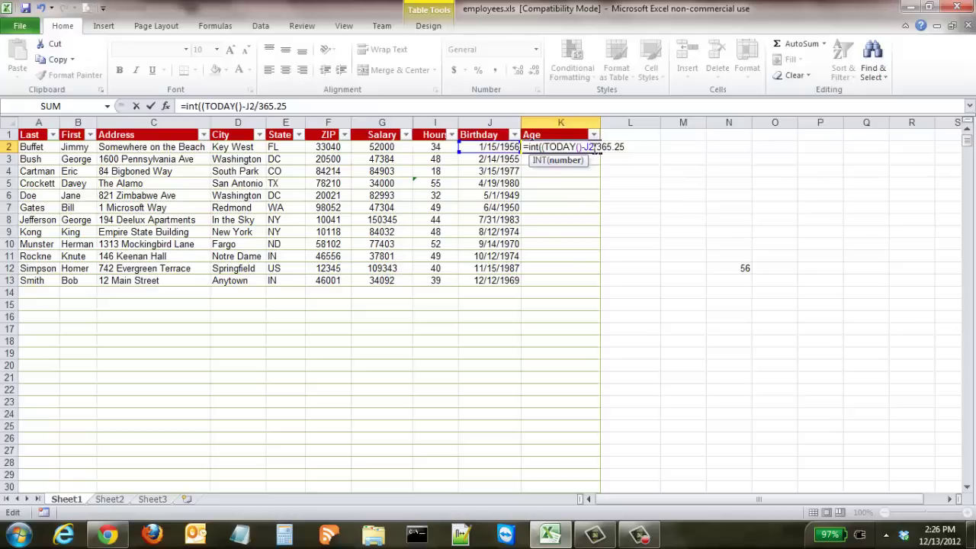
type(")")
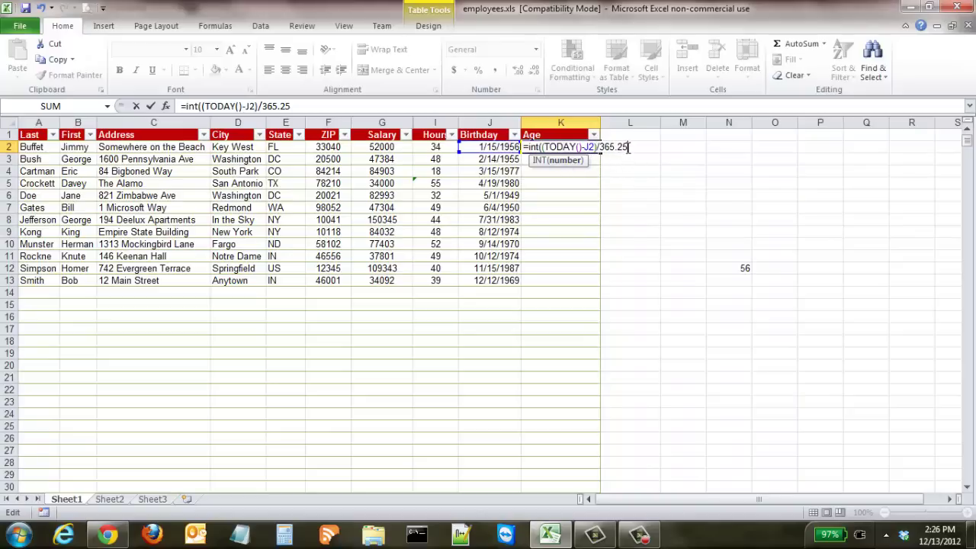
Step: Commit K2's age formula showing 56, then clear the auto-filled K3:K30 with Clear Contents
type(")")
key("Return")
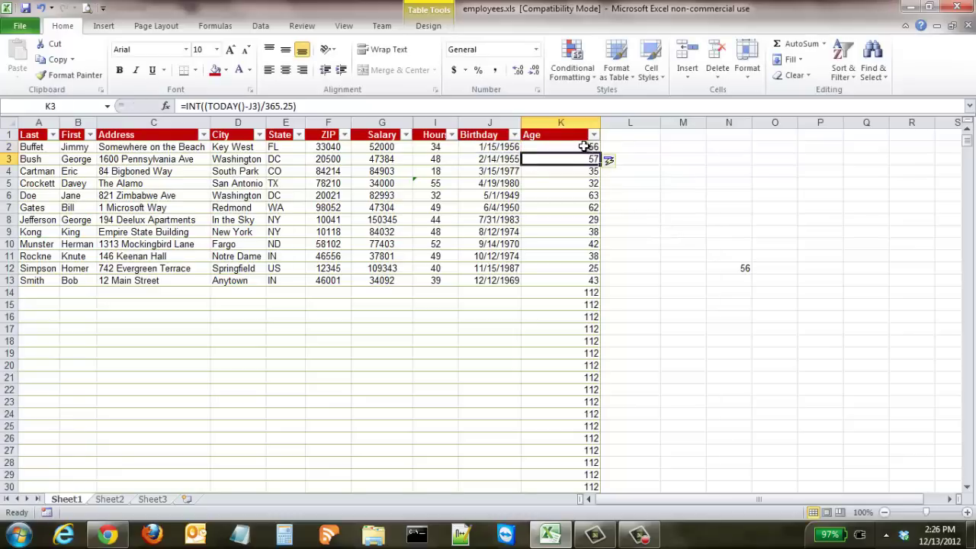
left_click_drag(583, 145, 580, 280)
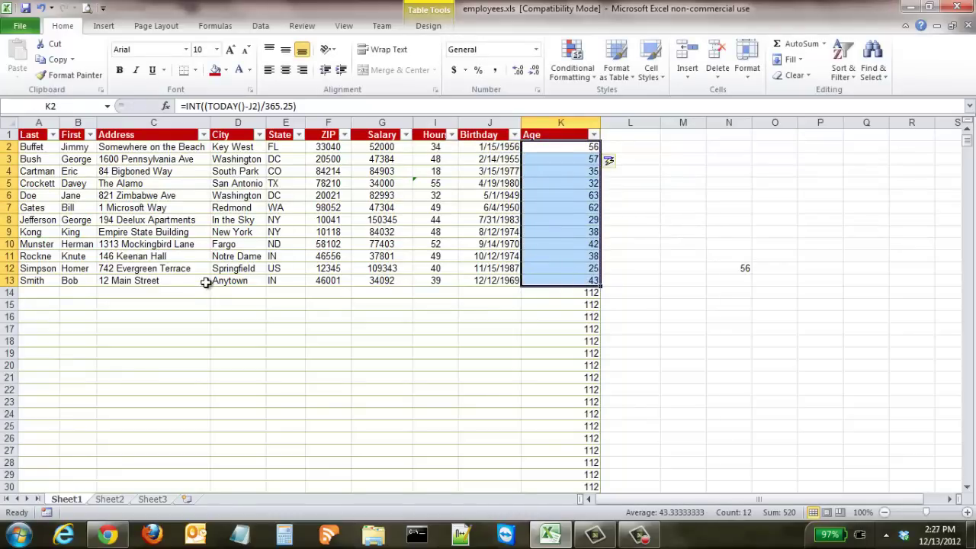
left_click_drag(574, 158, 581, 484)
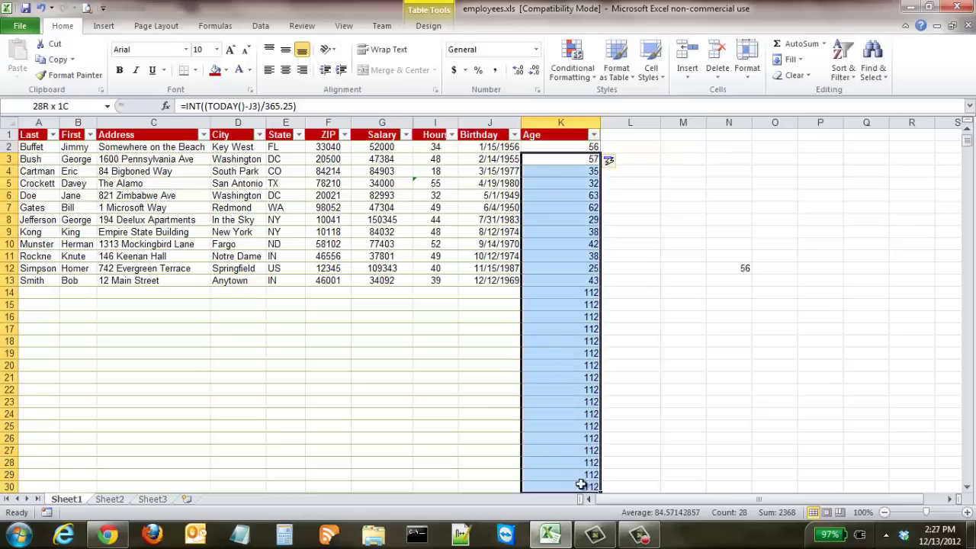
right_click(564, 336)
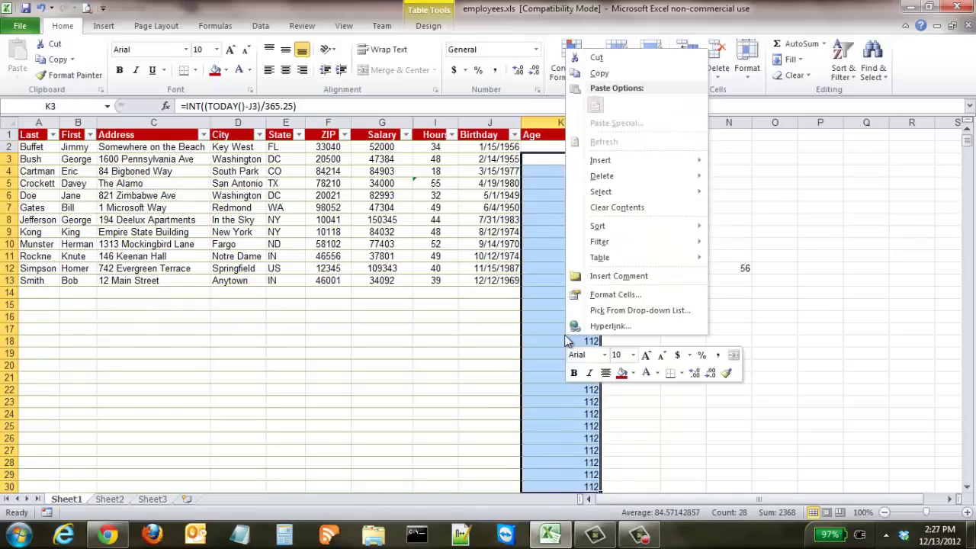
left_click(655, 207)
left_click(776, 198)
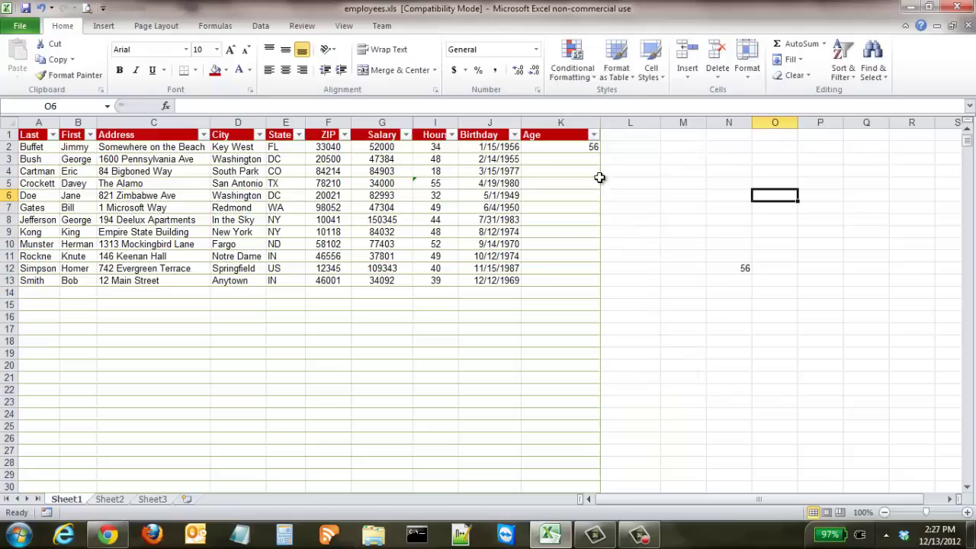
Step: Fill K2's age formula down through K13 for all employees
left_click(577, 147)
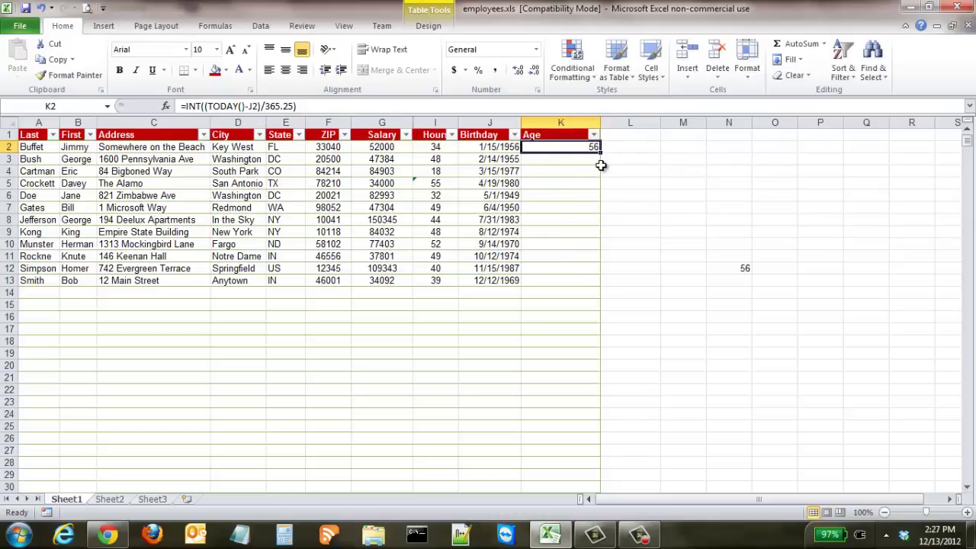
left_click_drag(600, 152, 594, 283)
left_click(676, 185)
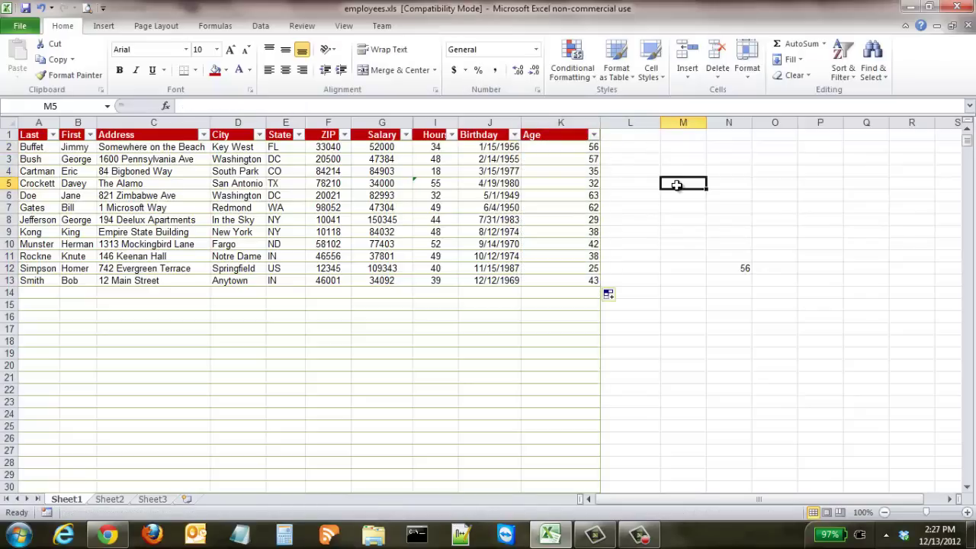
Step: Check the copied age formulas in cells K3 through K7
left_click(592, 159)
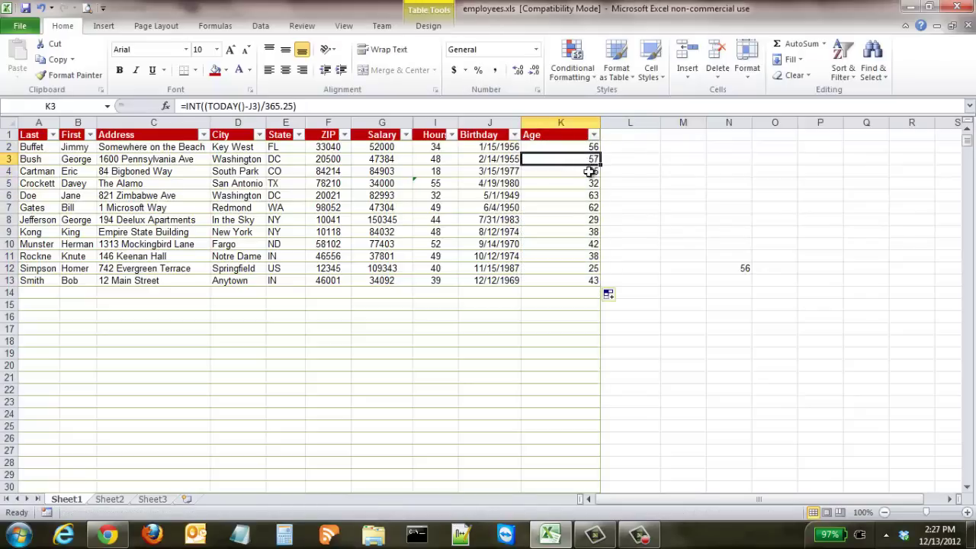
left_click(591, 172)
left_click(589, 184)
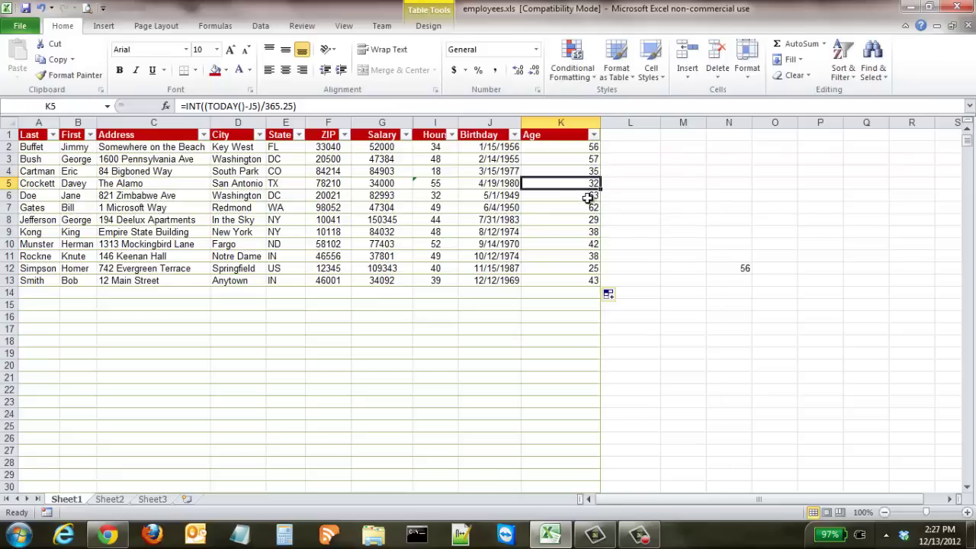
left_click(589, 196)
left_click(589, 207)
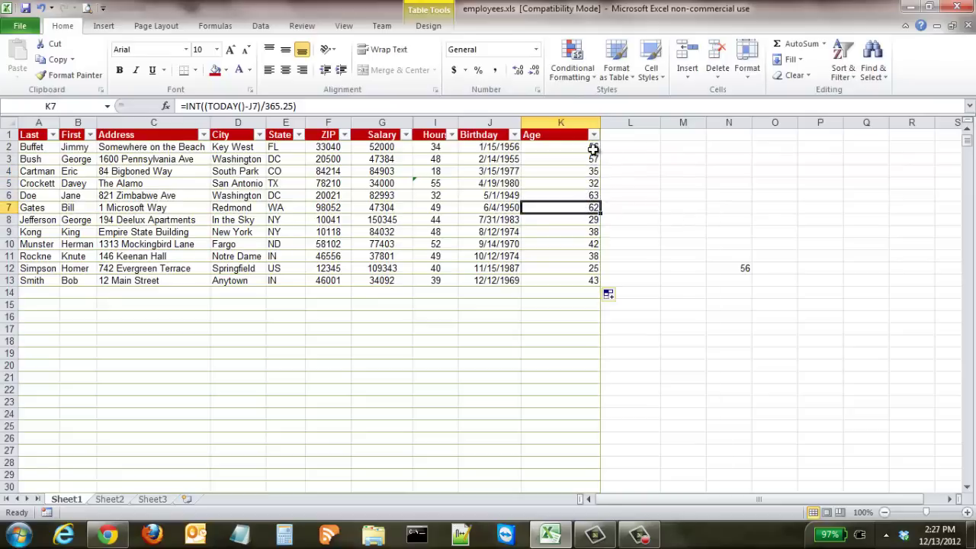